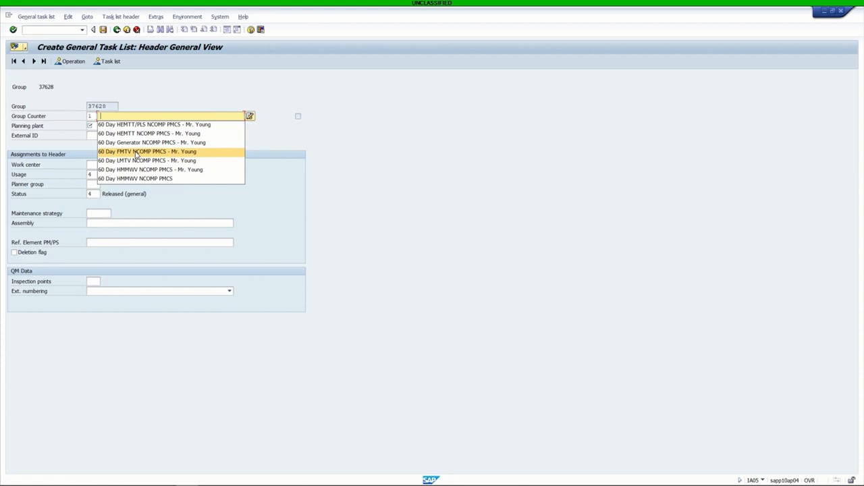
Set the task list description beside the group counter to "60 Day FMTV Trailer NCOMP PMCS", based on the earlier FMTV entry
left_click(137, 152)
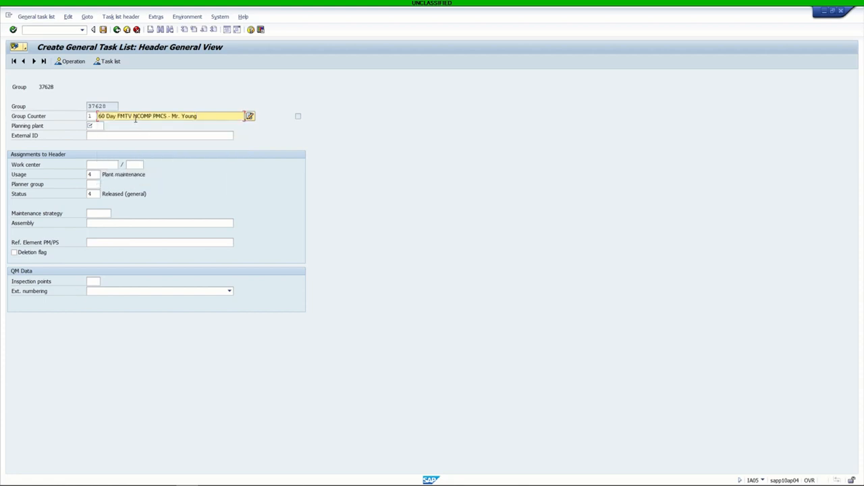
left_click_drag(133, 117, 197, 116)
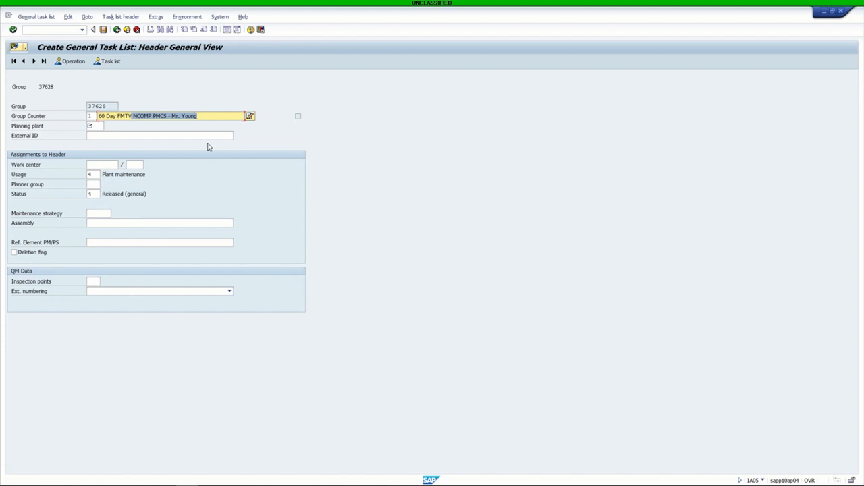
key("Delete")
type("Trailer  NCOMP PMCS - Mr. Yo")
key("BackSpace")
key("BackSpace")
key("BackSpace")
key("BackSpace")
key("BackSpace")
key("BackSpace")
key("BackSpace")
key("BackSpace")
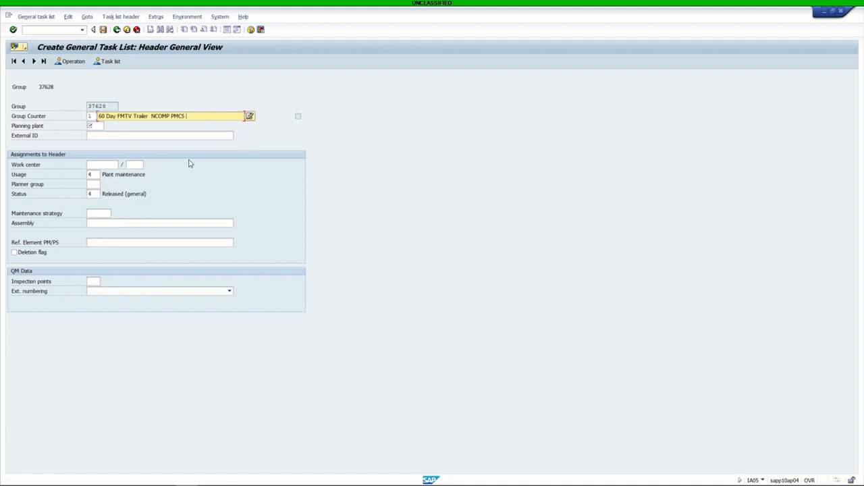
Fill in the External ID with the responsible person's title and surname
left_click(155, 136)
type("Mr.")
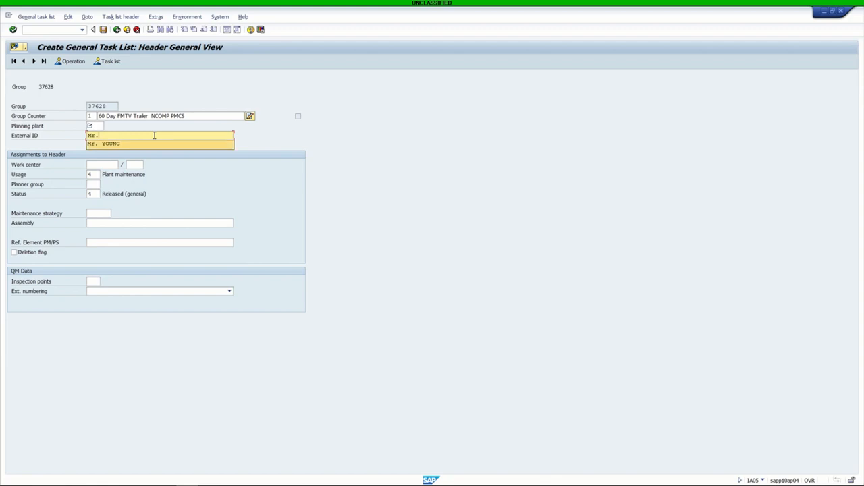
key("Down")
key("Return")
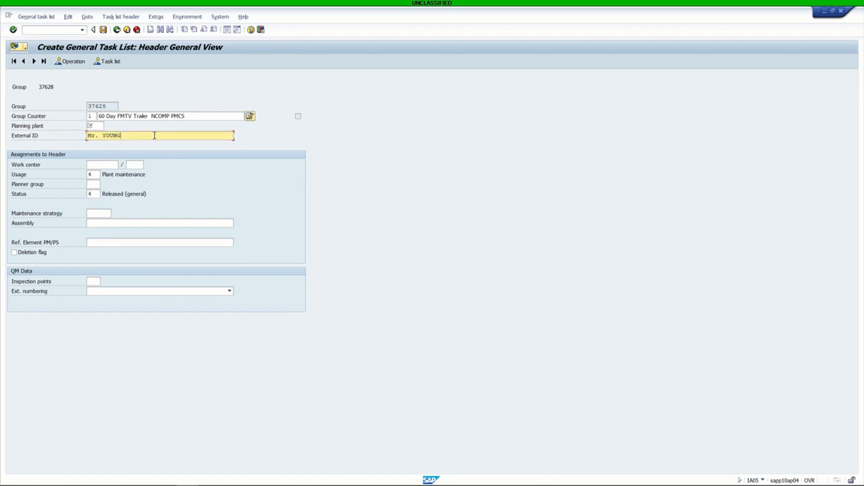
Assign work center WAYCE0 and planning plant 2000 to the task list header
left_click(106, 165)
type("w")
left_click(101, 174)
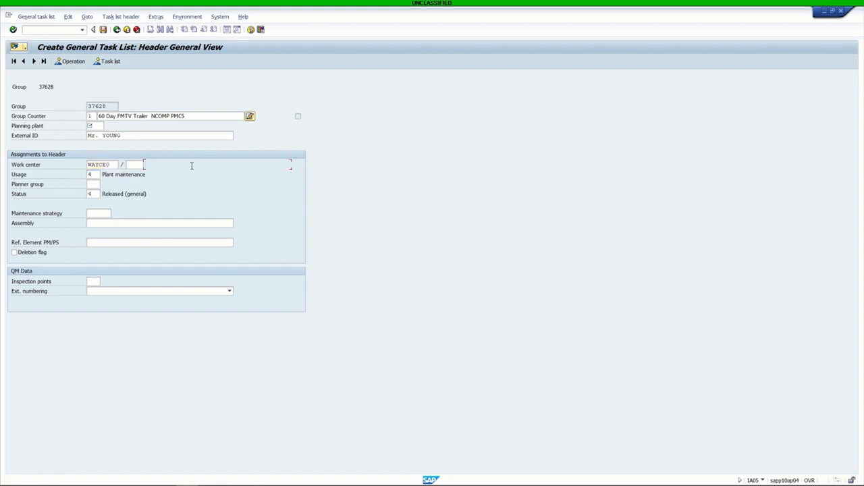
key("Return")
type("2000")
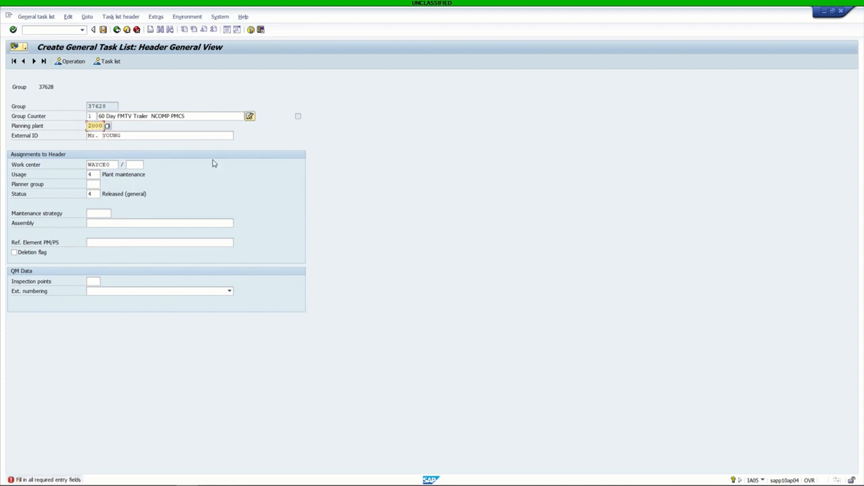
key("Return")
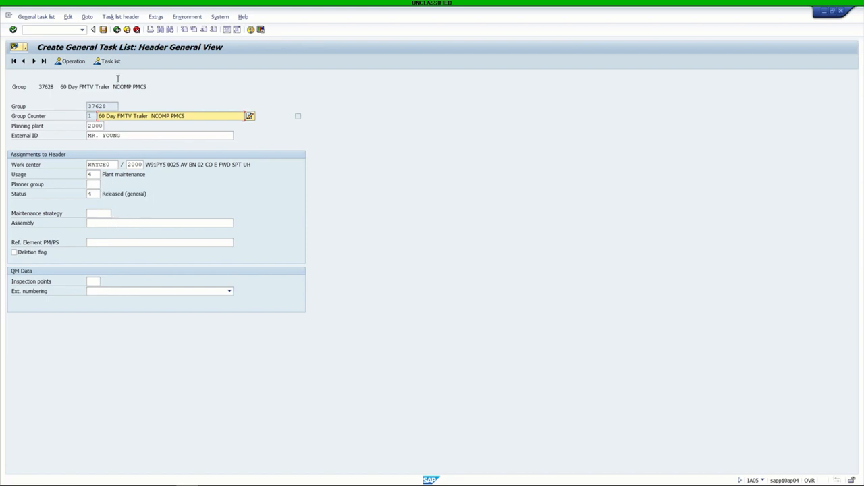
In the operation overview, describe operation 0010 as "Check tires for gouges, bulges, cut." and operation 0020 as "Check frame crack."
left_click(71, 61)
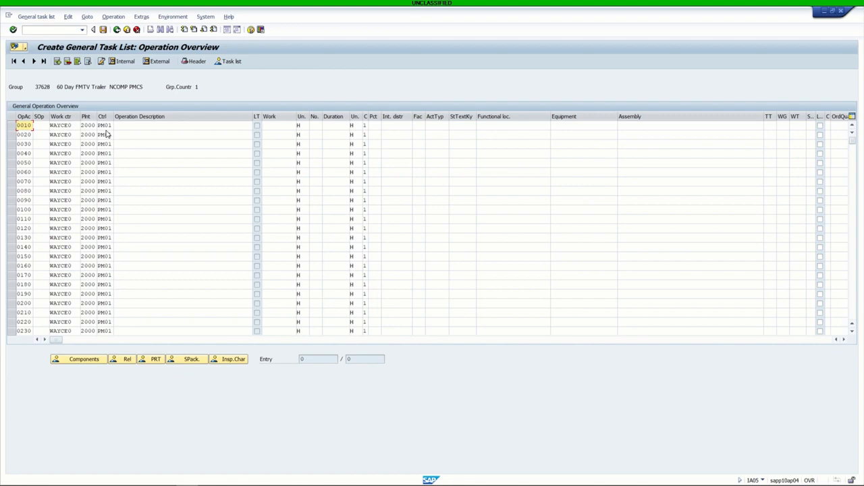
left_click(25, 124)
left_click(133, 126)
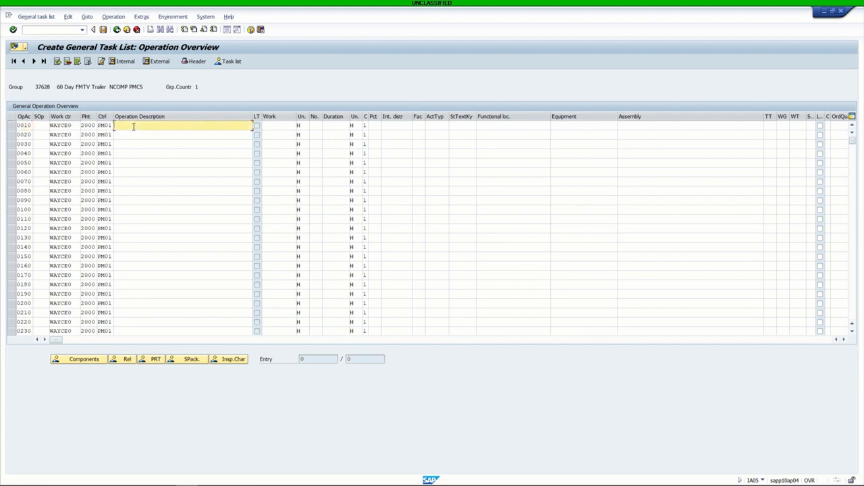
type("Check tires")
type(".")
key("BackSpace")
type("fou")
key("BackSpace")
type("r gouges, bulges, cut.")
key("Down")
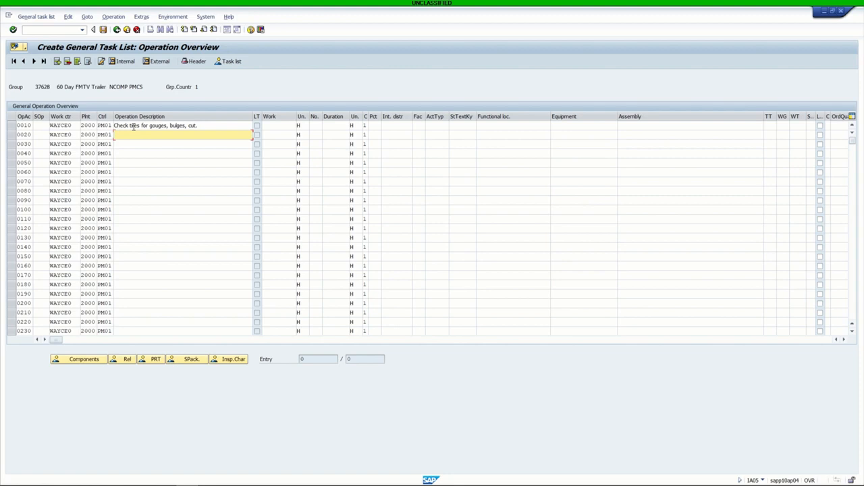
type("Check frame crack")
type(".")
Set the work for operations 0010 and 0020 to .1 hour each and run the calculation
left_click(279, 125)
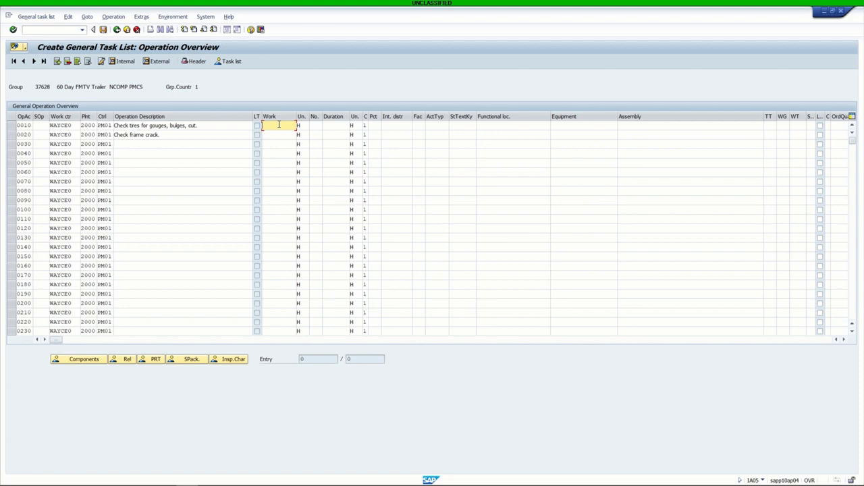
type(".1")
key("Down")
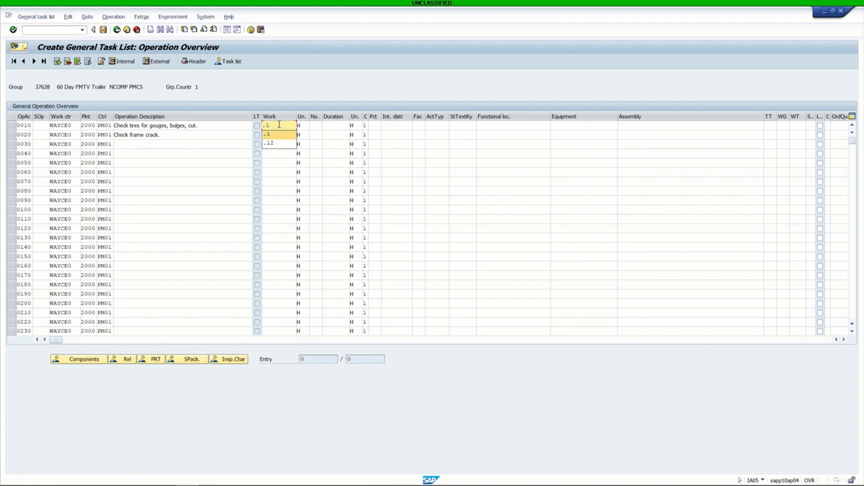
key("Return")
key("Down")
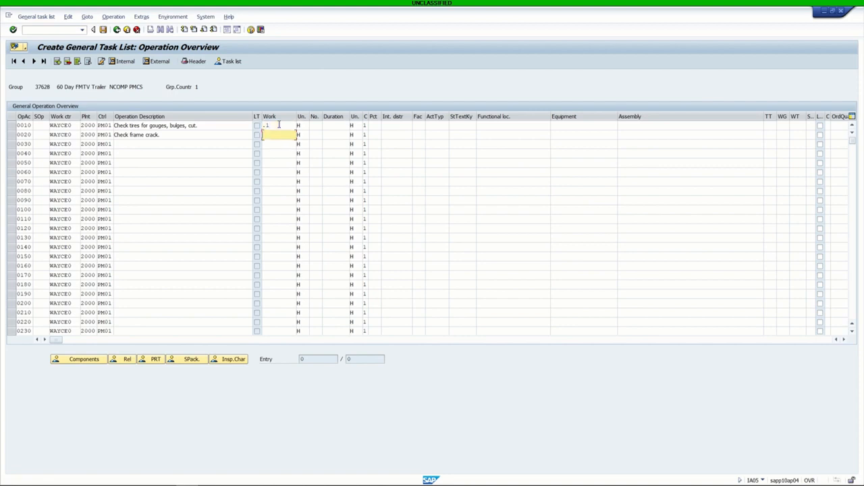
type(".1")
key("Return")
key("Return")
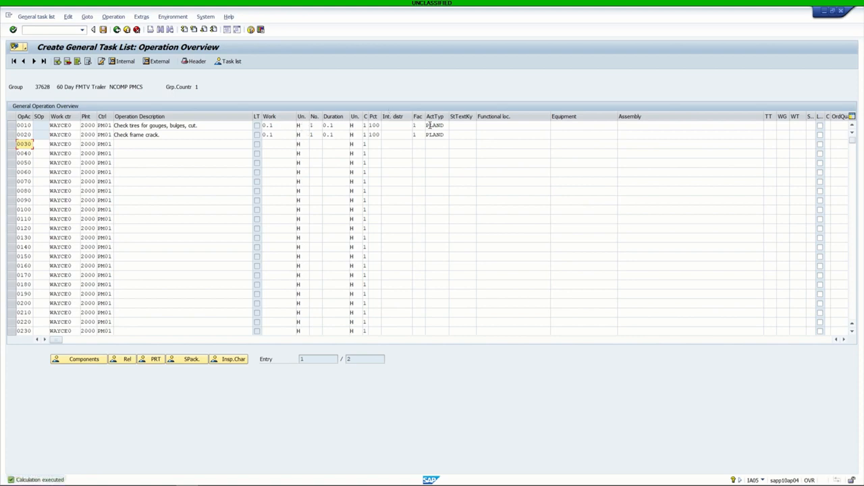
Enter .1 hour of work and a number of 1 for operation 0030
left_click(268, 143)
type(".1")
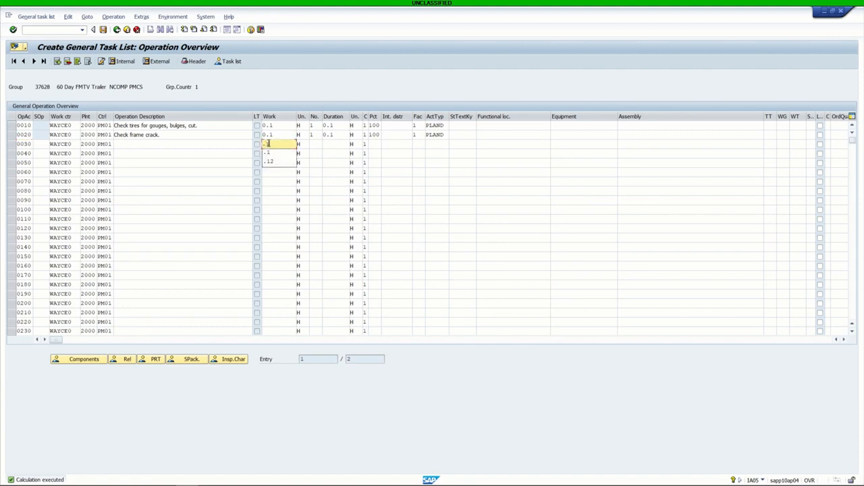
left_click(314, 143)
type("1")
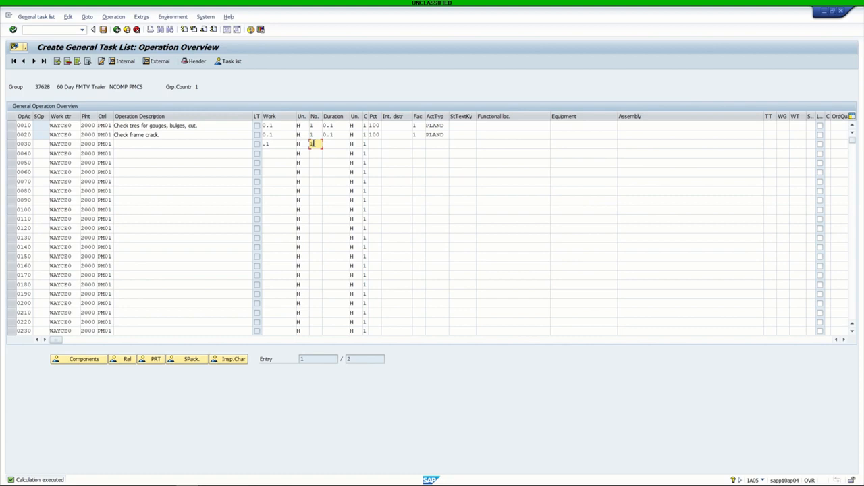
left_click(335, 145)
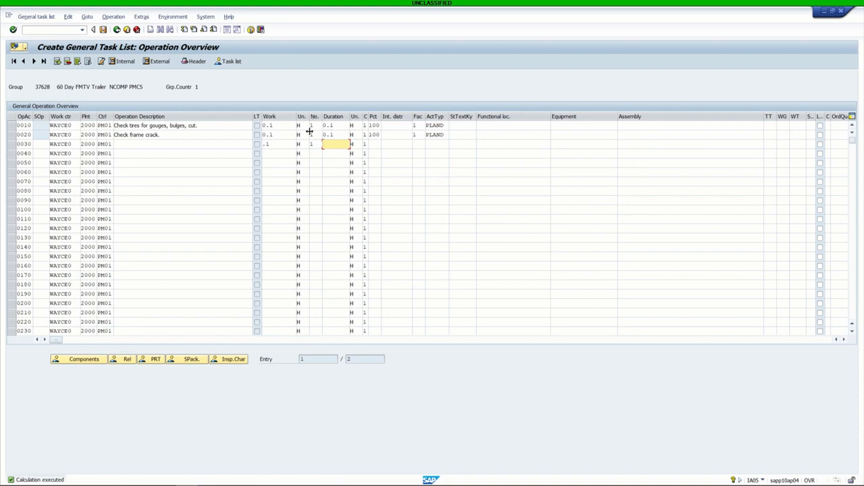
Describe operation 0030 as "Check lights for serviceability." and save the task list
left_click(150, 145)
type("Check")
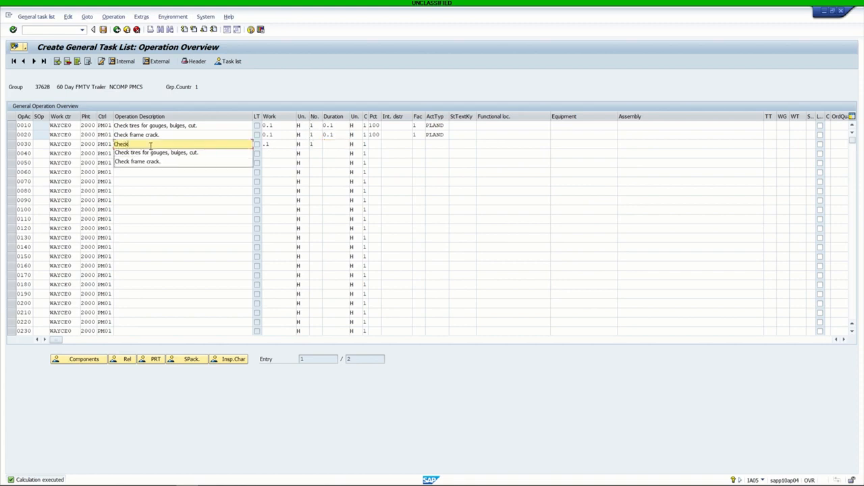
type(" brake ")
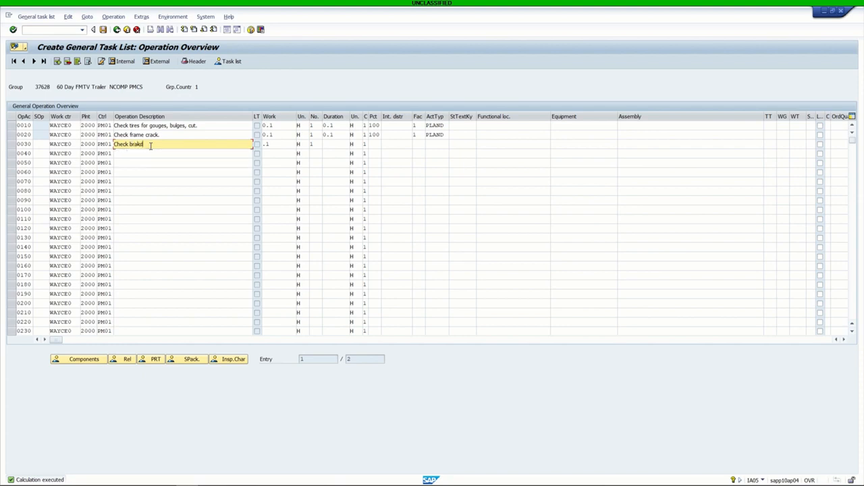
type("l")
key("BackSpace")
key("BackSpace")
key("BackSpace")
key("BackSpace")
key("BackSpace")
key("BackSpace")
key("BackSpace")
type("lights for serviceability.")
key("Return")
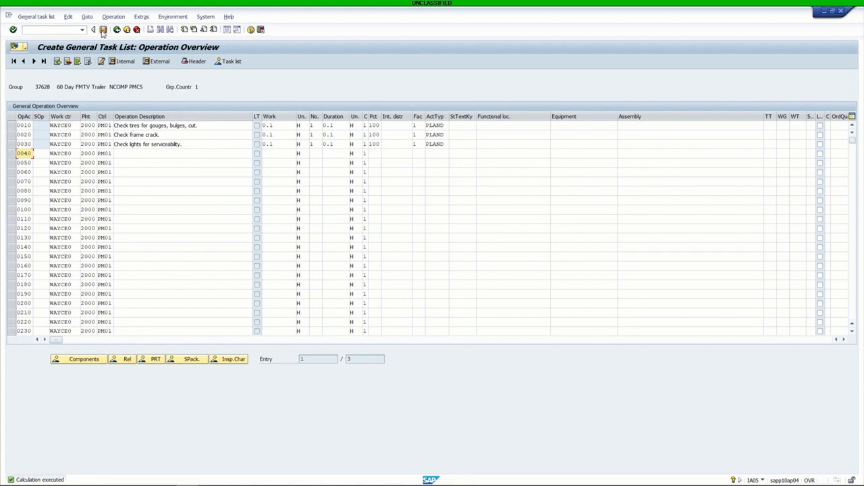
left_click(103, 30)
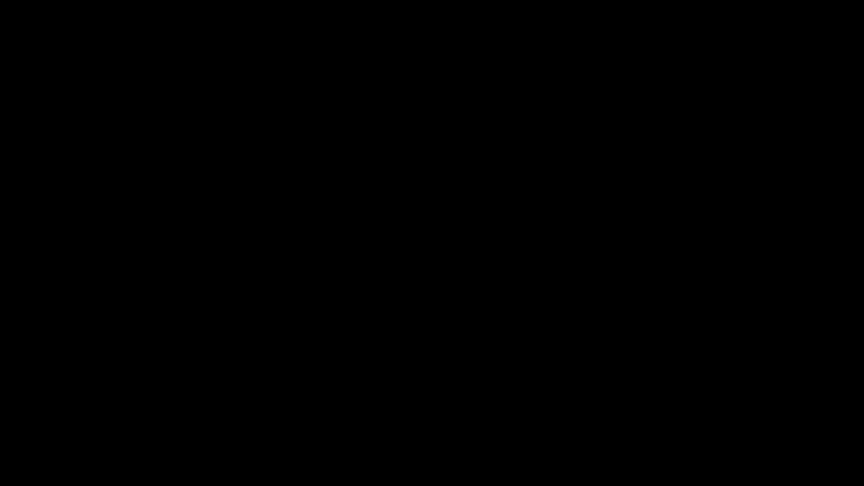